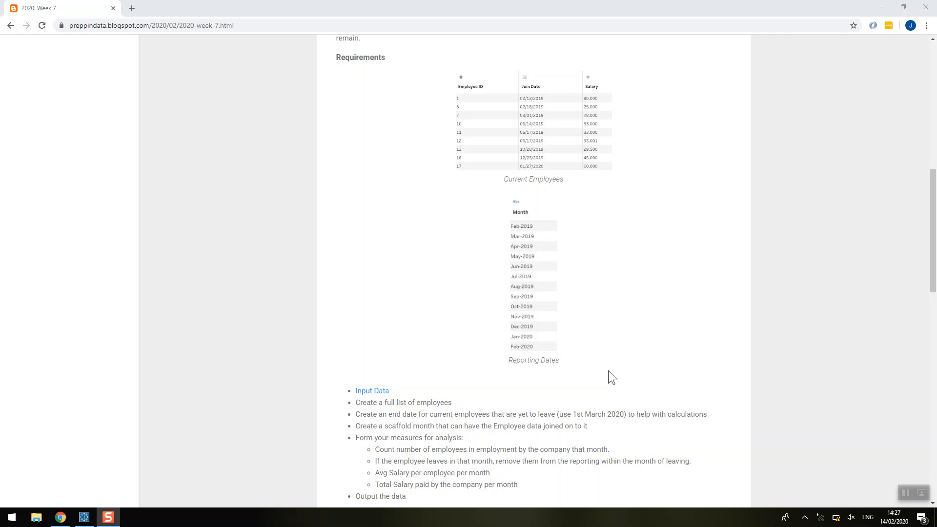
- Switch to Tableau Prep Builder and compare the fields and data types of the Current Employees and Leavers inputs
left_click(84, 518)
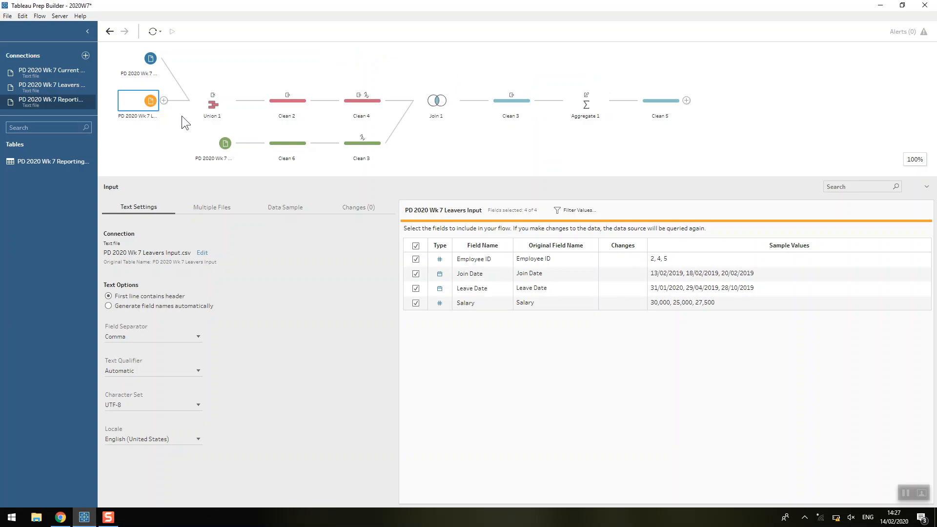
left_click(145, 62)
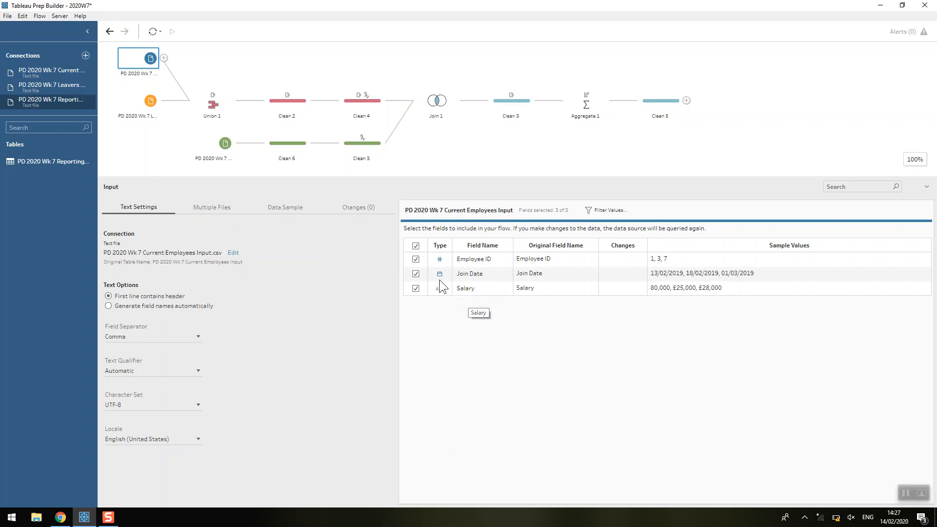
left_click(127, 110)
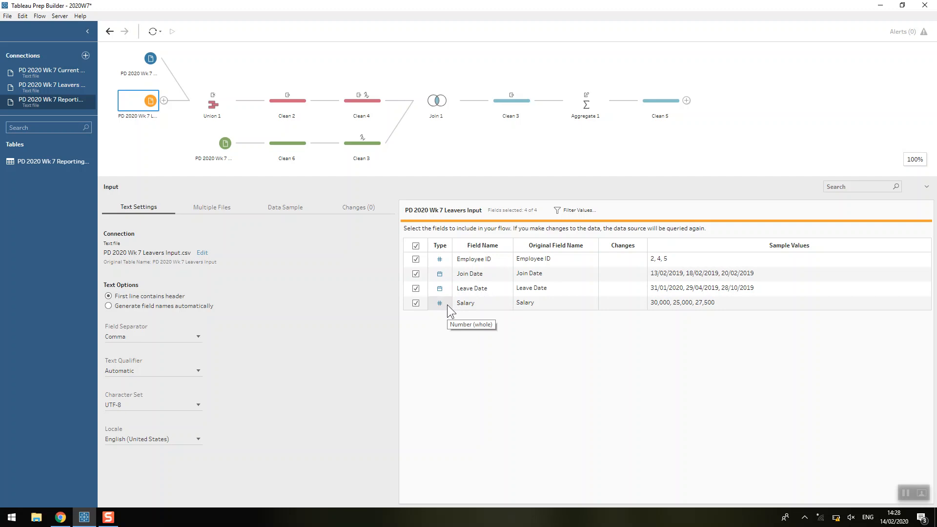
left_click(147, 63)
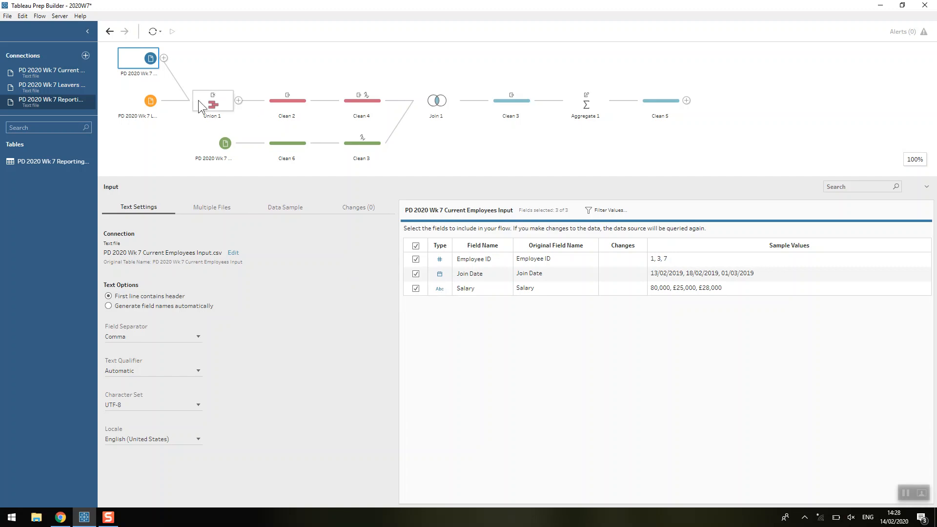
mouse_move(142, 73)
left_mouse_down()
mouse_move(148, 120)
mouse_move(167, 107)
mouse_move(142, 60)
left_mouse_up()
- Review the Union 1 results, highlighting the null Leave Date rows and checking the Salary field before its cleaning calculation
left_click(207, 110)
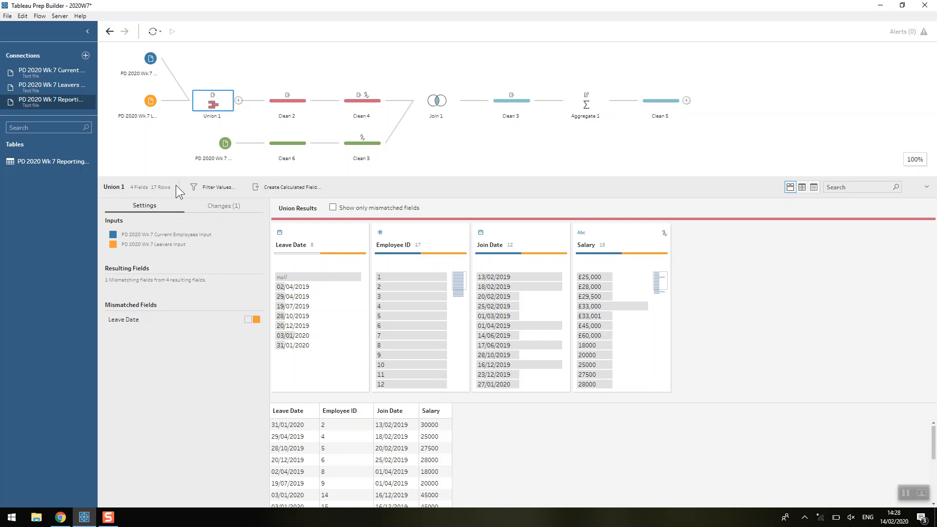
left_click(313, 277)
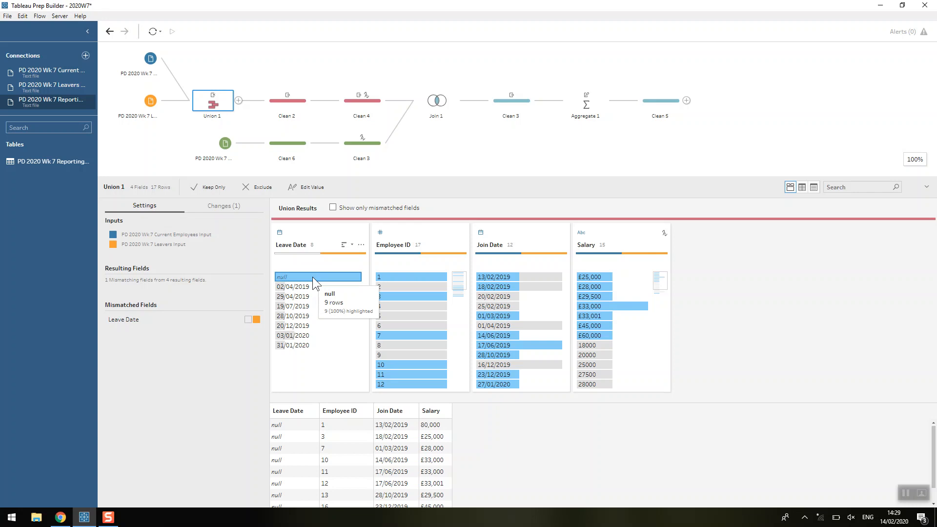
left_click(277, 107)
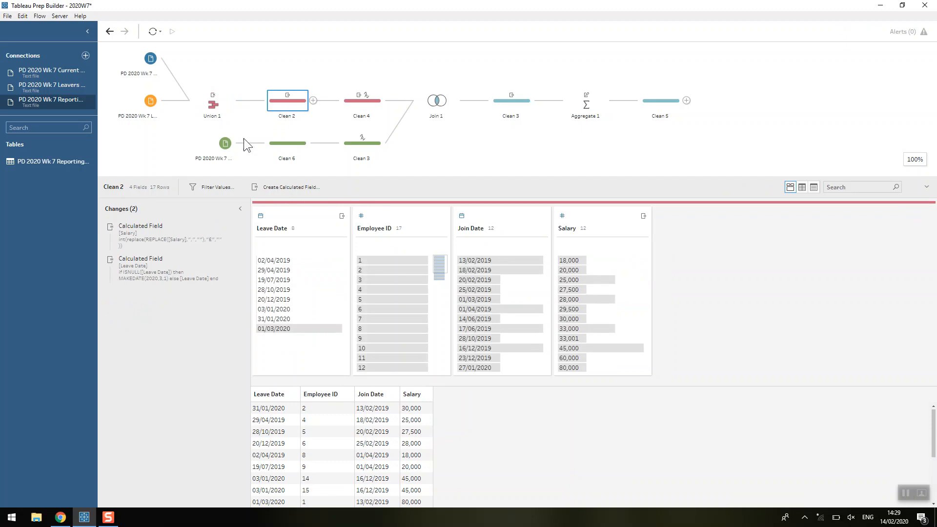
double_click(175, 230)
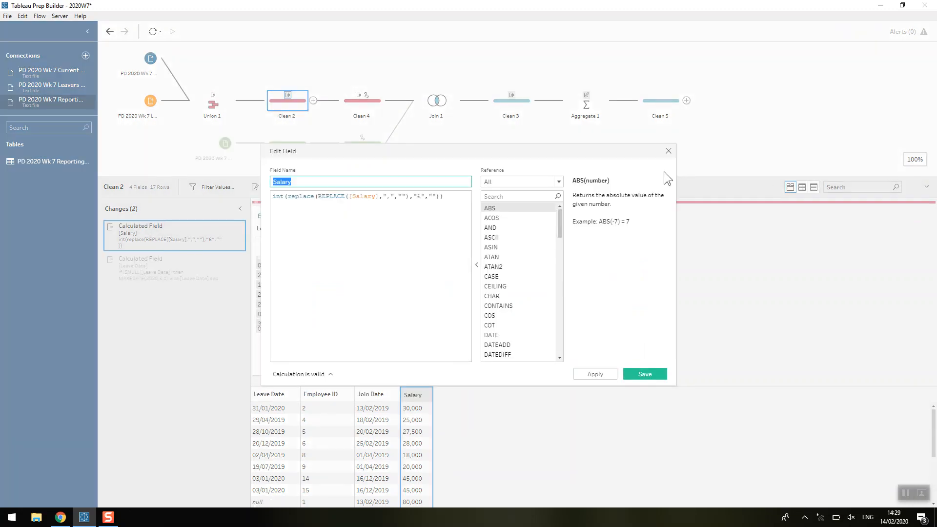
left_click(668, 151)
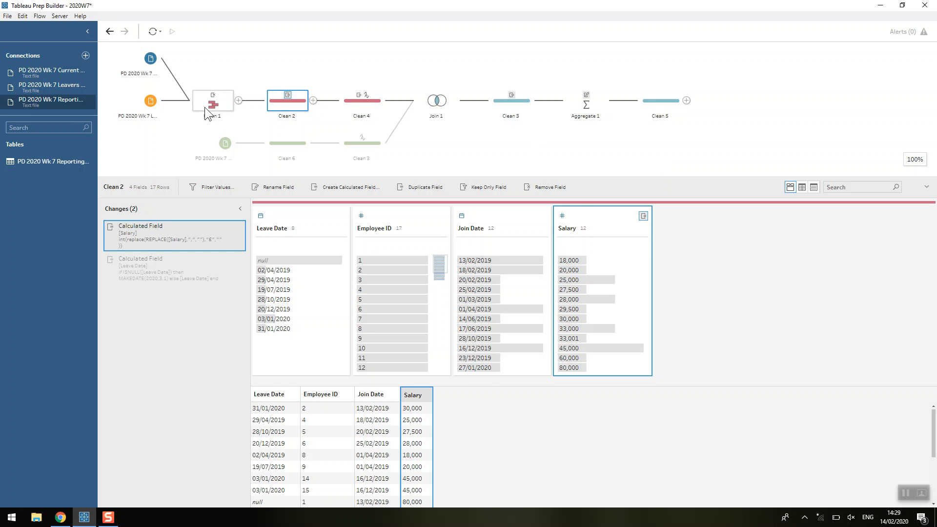
left_click(204, 107)
mouse_move(664, 233)
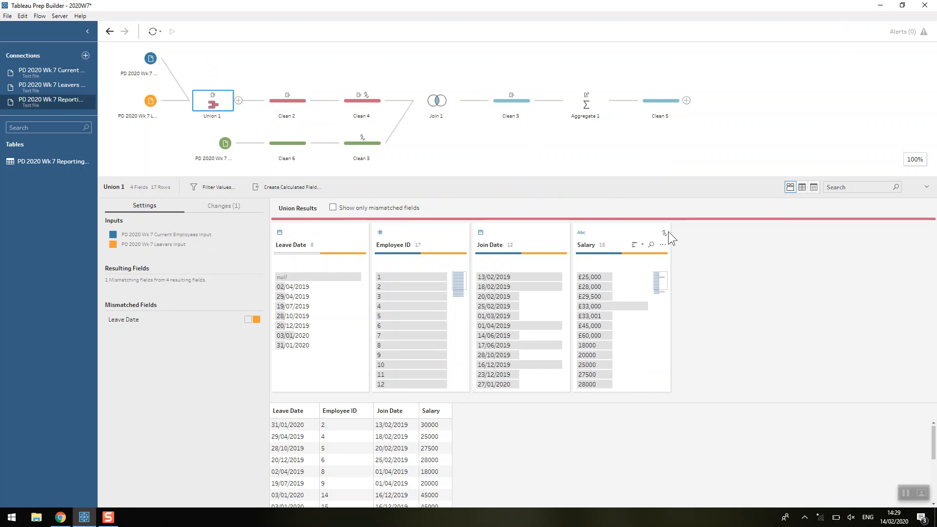
- Examine the Salary calculation in Clean 2, covering the nested REPLACE functions and the INT conversion, without changing it
left_click(277, 100)
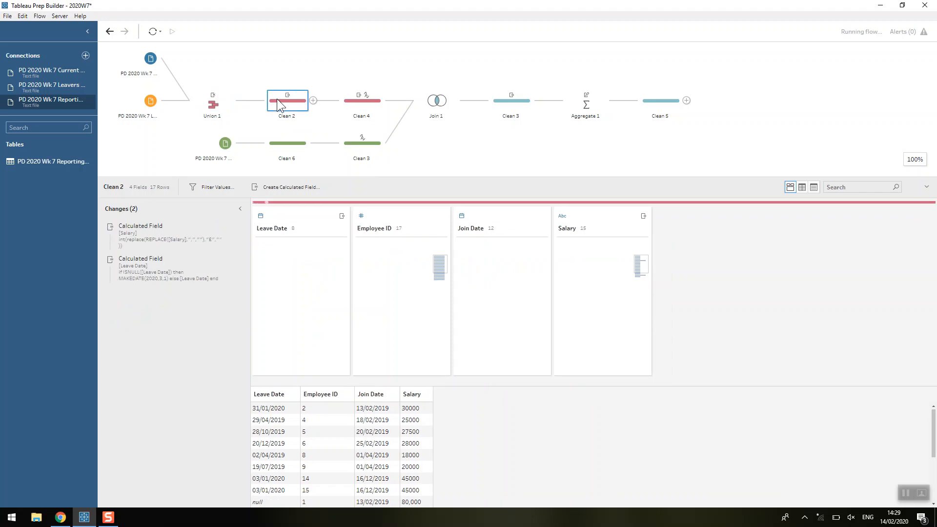
double_click(164, 234)
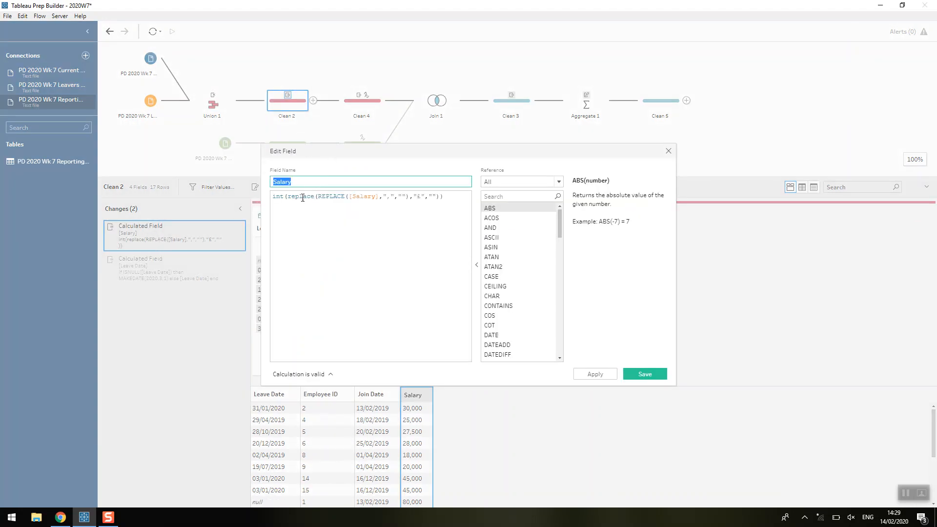
left_click(296, 181)
left_click_drag(319, 197, 404, 199)
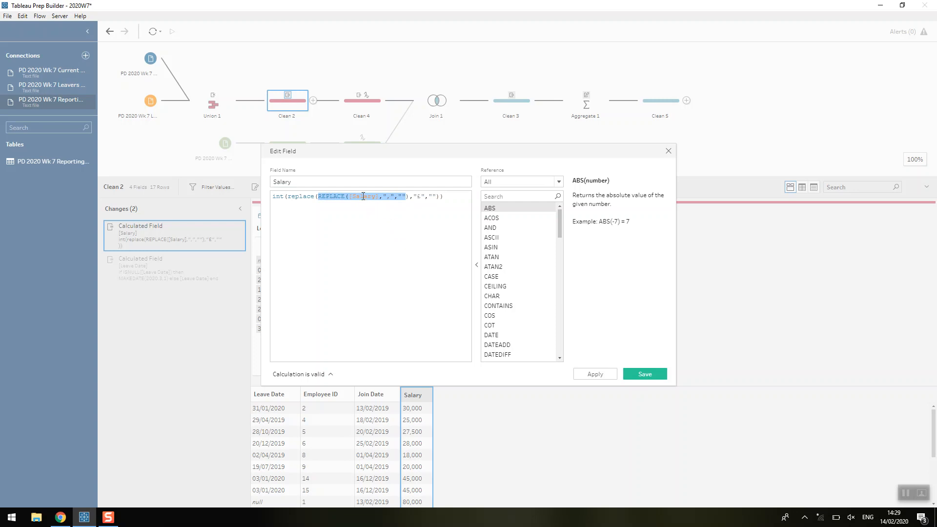
left_click(392, 198)
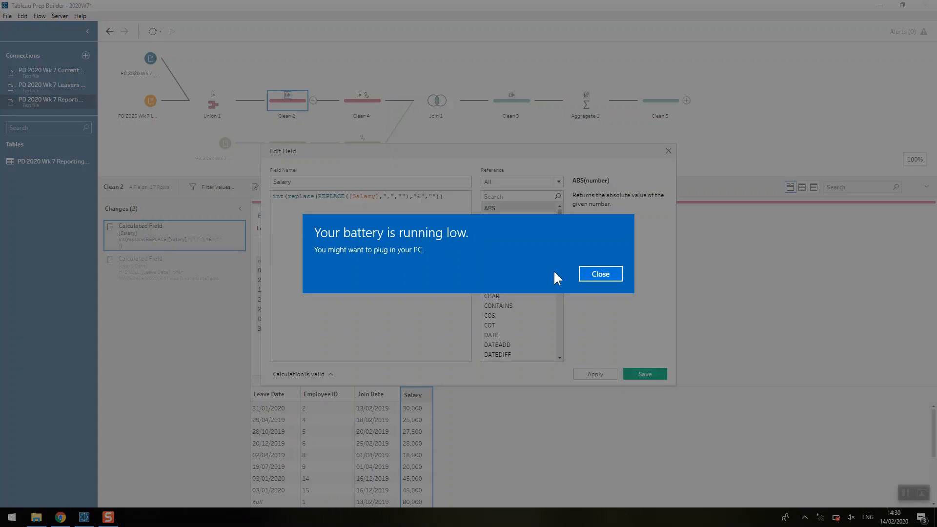
left_click(589, 276)
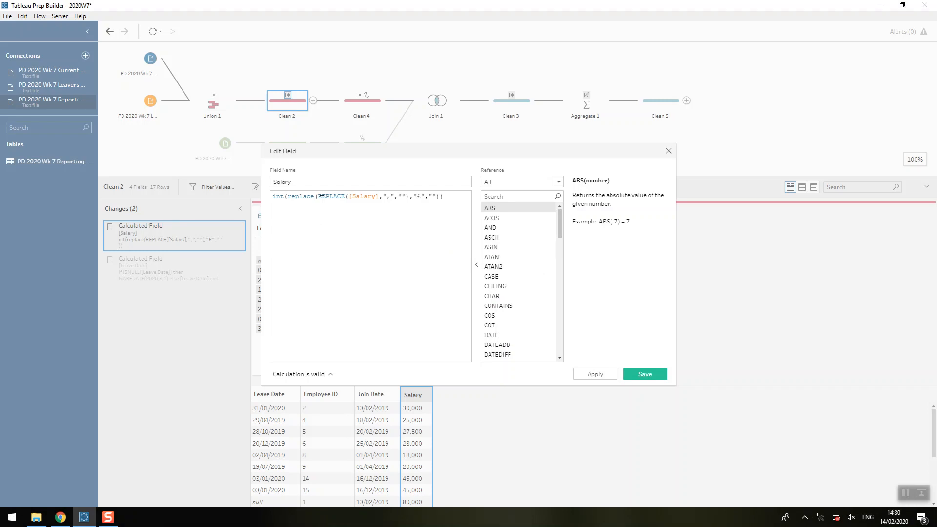
left_click_drag(319, 197, 420, 195)
double_click(275, 196)
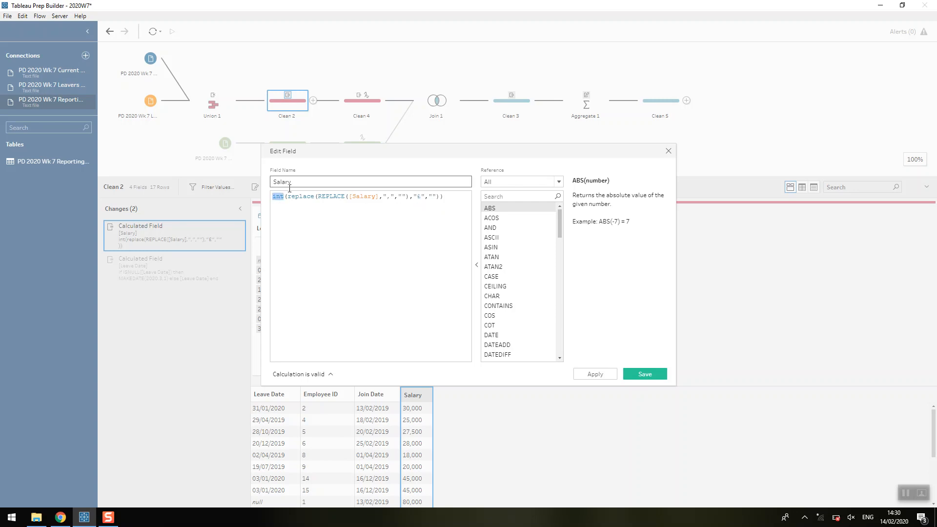
left_click(285, 197)
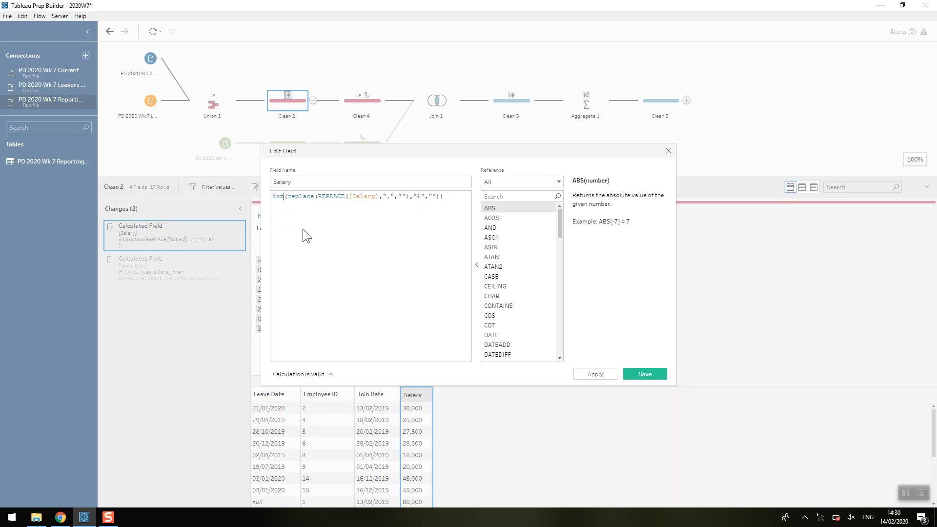
left_click(669, 151)
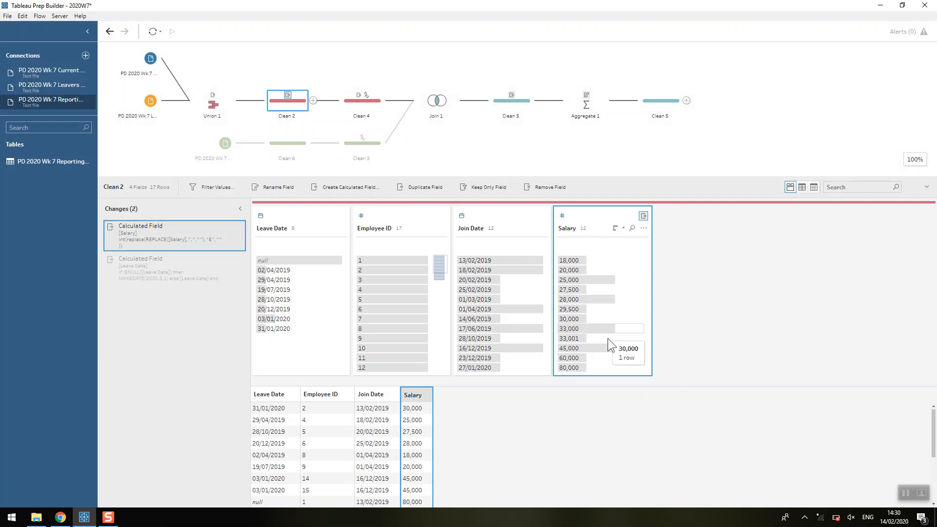
- Examine the Leave Date calculation in Clean 2 that fills null dates using MAKEDATE, and close it unchanged
left_click(154, 265)
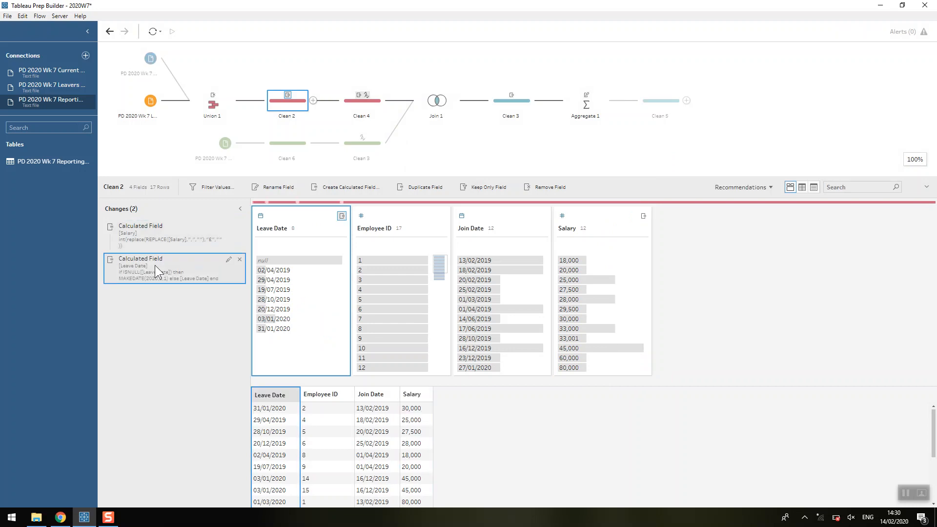
double_click(148, 265)
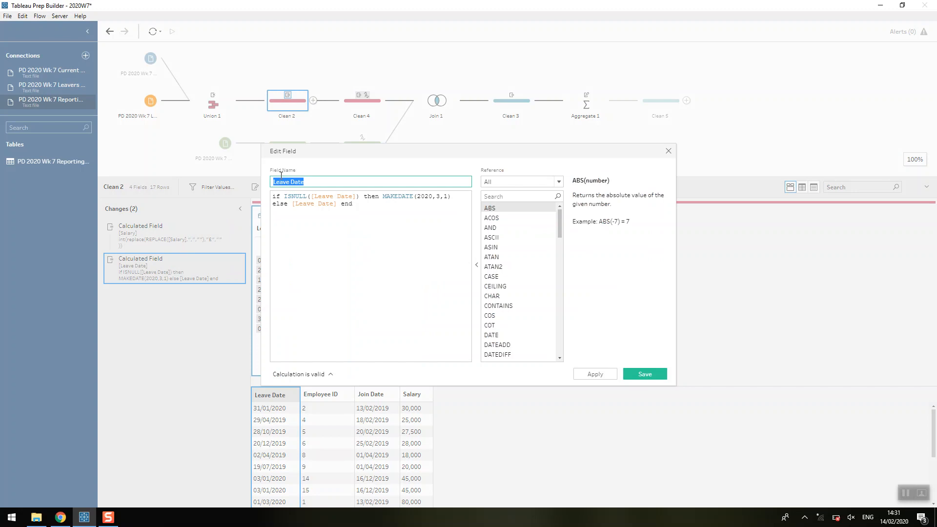
left_click(359, 198)
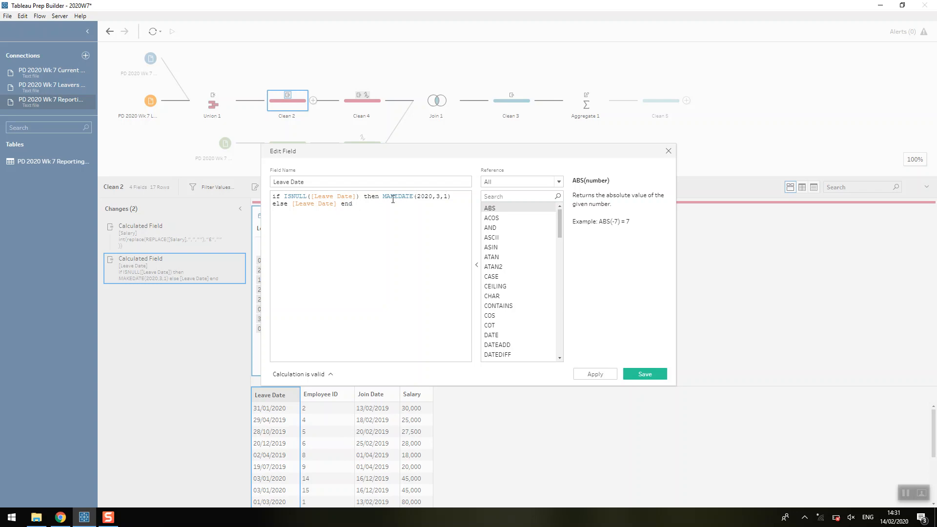
left_click(667, 151)
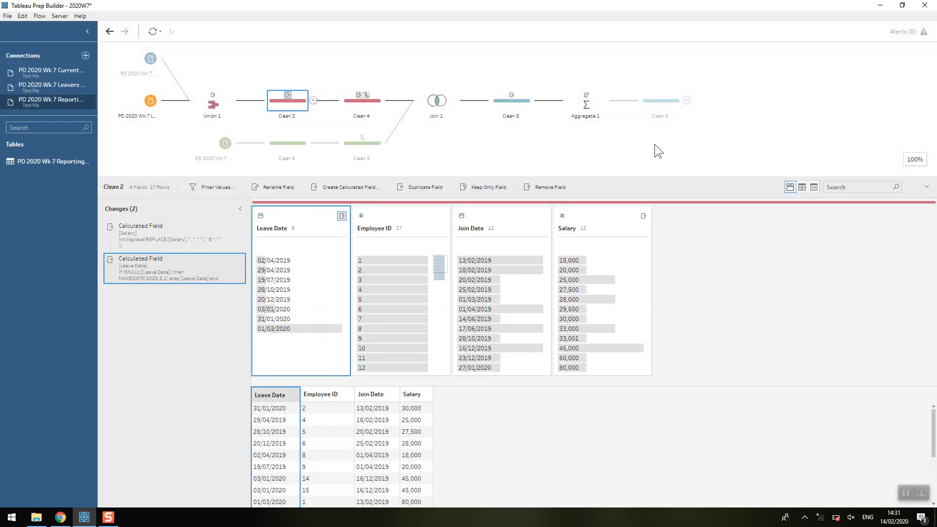
- Review the Reporting Date input and its Month values through the Clean 6 and Clean 3 steps
left_click(227, 143)
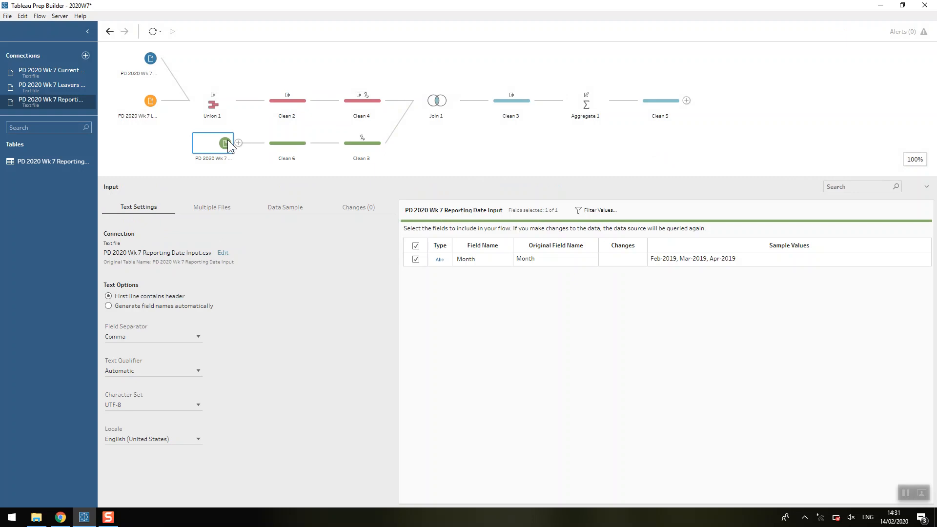
left_click(293, 140)
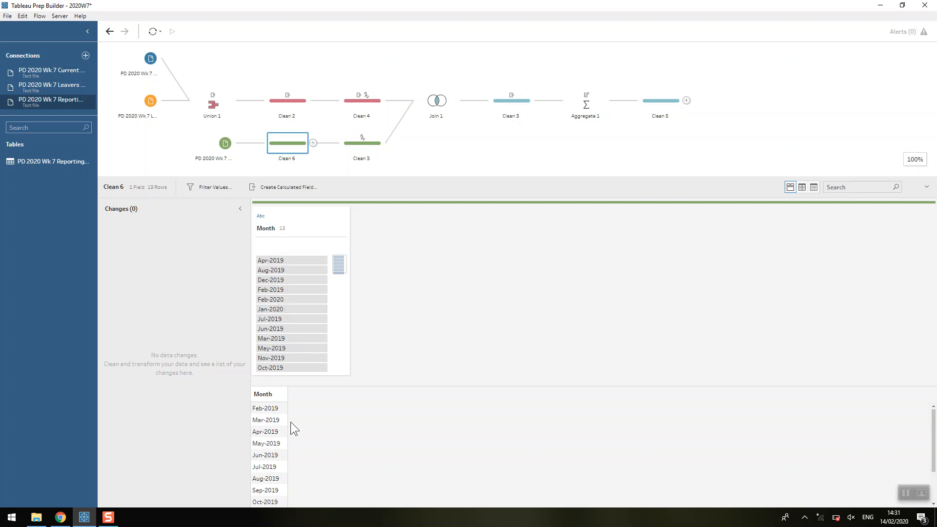
scroll(270, 420, "down", 2)
scroll(271, 424, "up", 2)
left_click(352, 143)
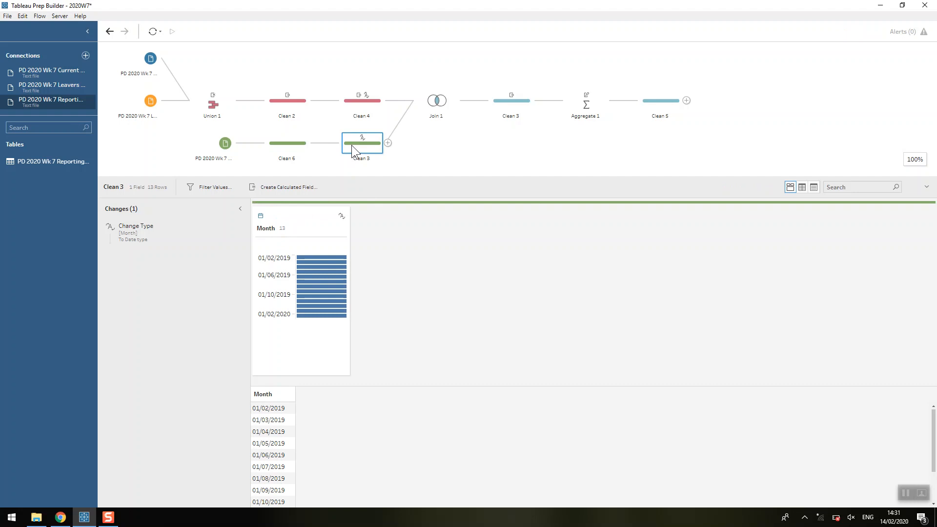
- Inspect the DATETRUNC calculations for Joining Month and Leaving Month in the Clean 4 step, closing each unchanged
left_click(348, 106)
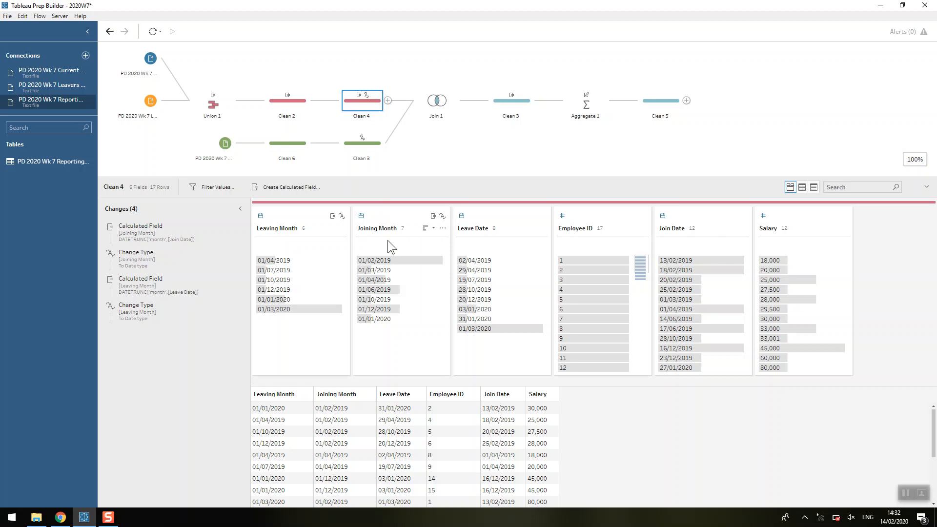
double_click(179, 232)
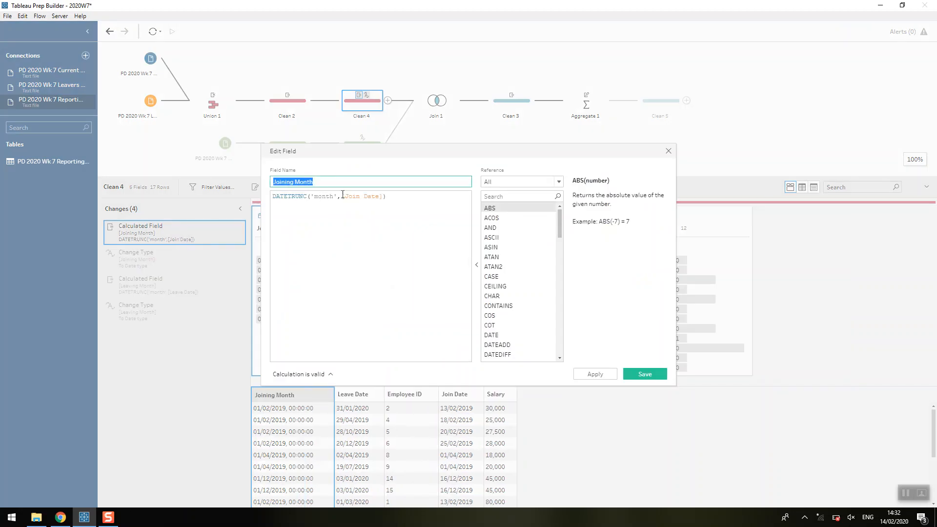
left_click(668, 152)
double_click(153, 294)
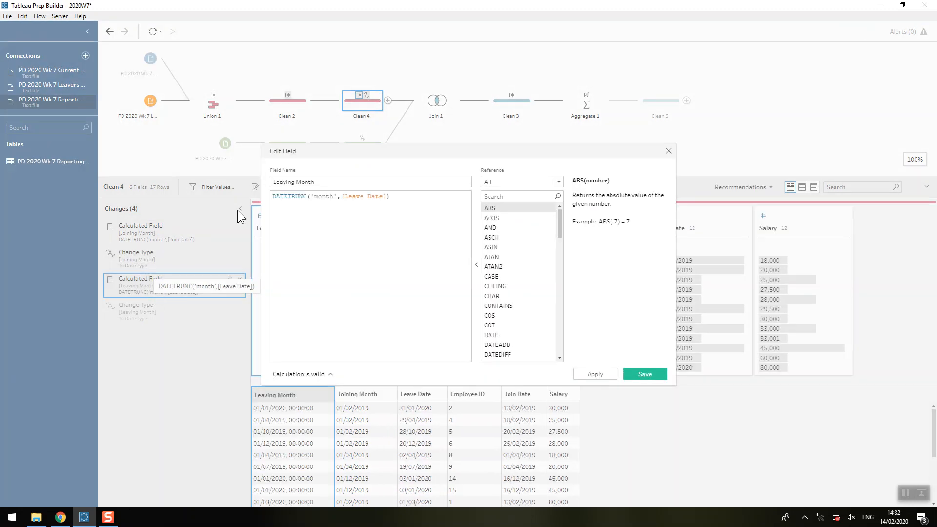
left_click(667, 152)
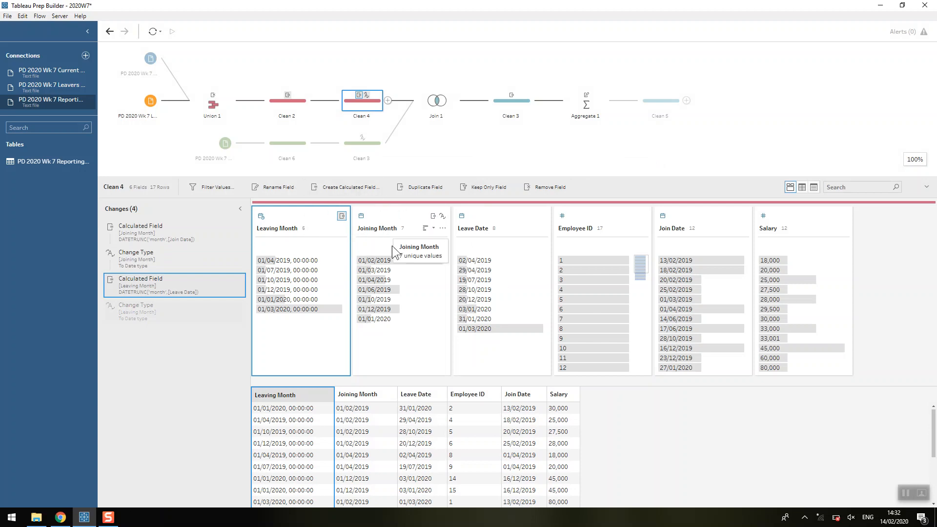
- Compare the Leave Date, Join Date and Joining Month values in the first row of the Clean 4 data
left_click(413, 409)
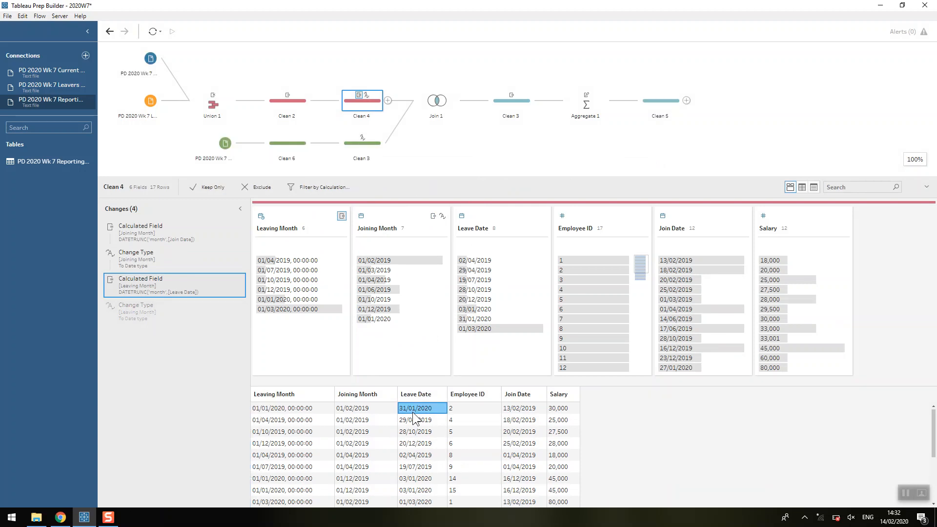
left_click(516, 409)
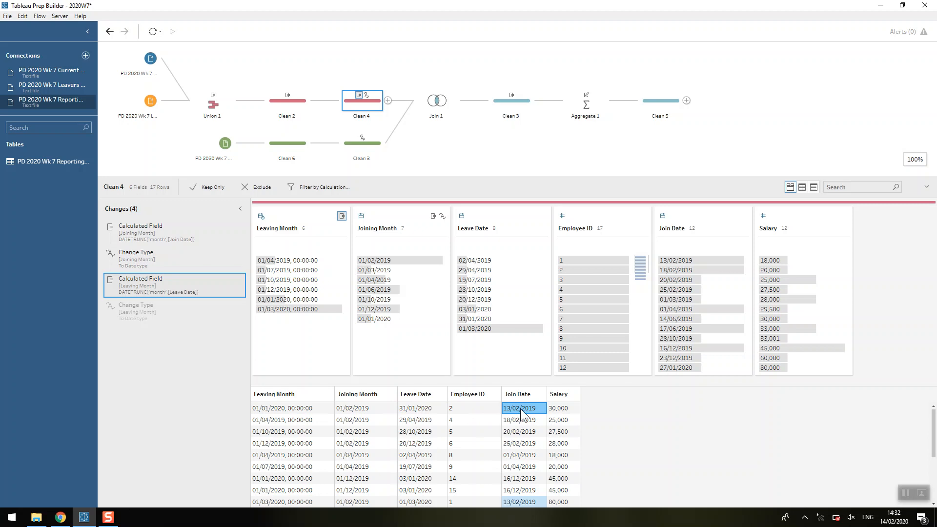
left_click(338, 409)
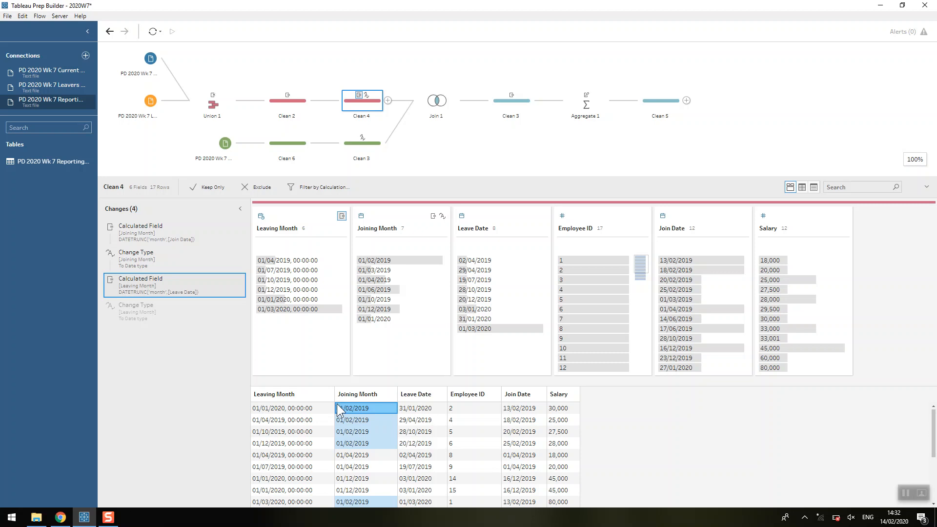
- Examine the Join 1 clauses linking Joining Month and Leaving Month to Month, opening the first clause's field options
left_click(423, 101)
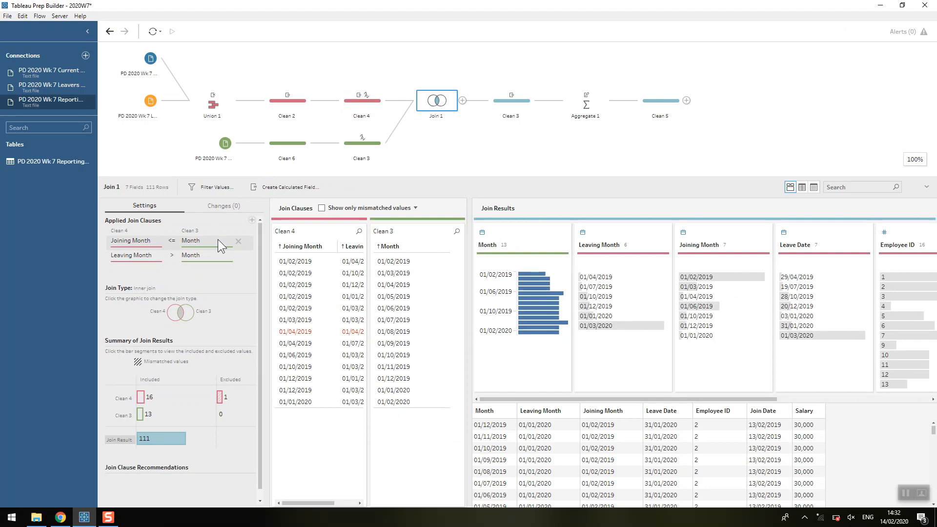
left_click(189, 241)
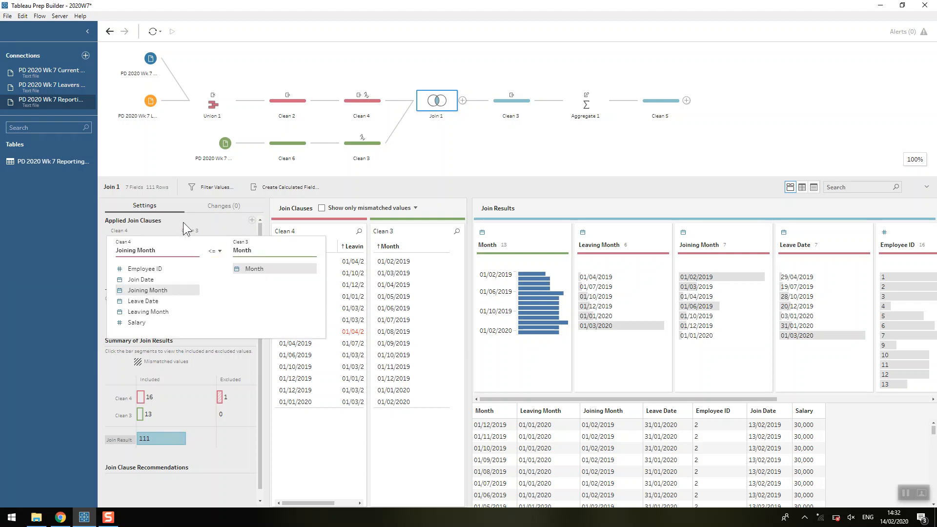
left_click(183, 222)
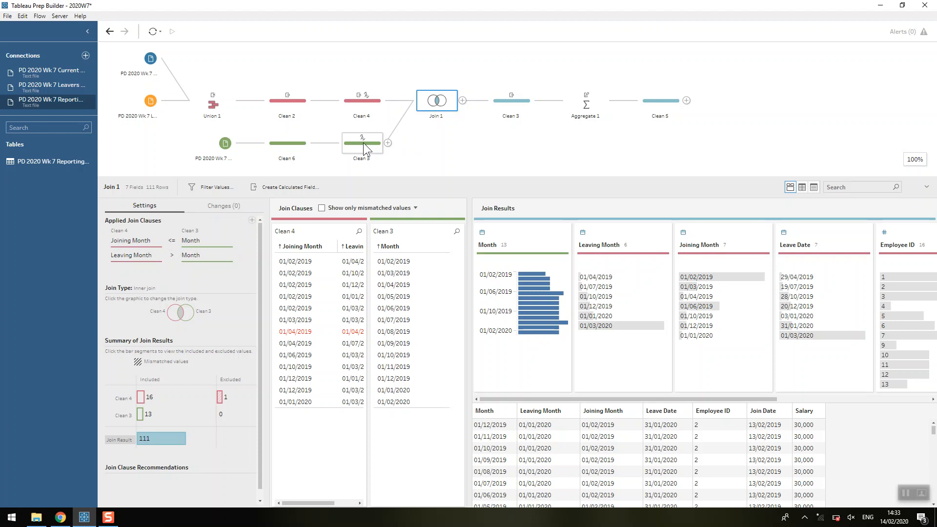
- Inspect the clause comparing Leaving Month with Month in Join 1 and its operator options, keeping the > operator
left_click(154, 262)
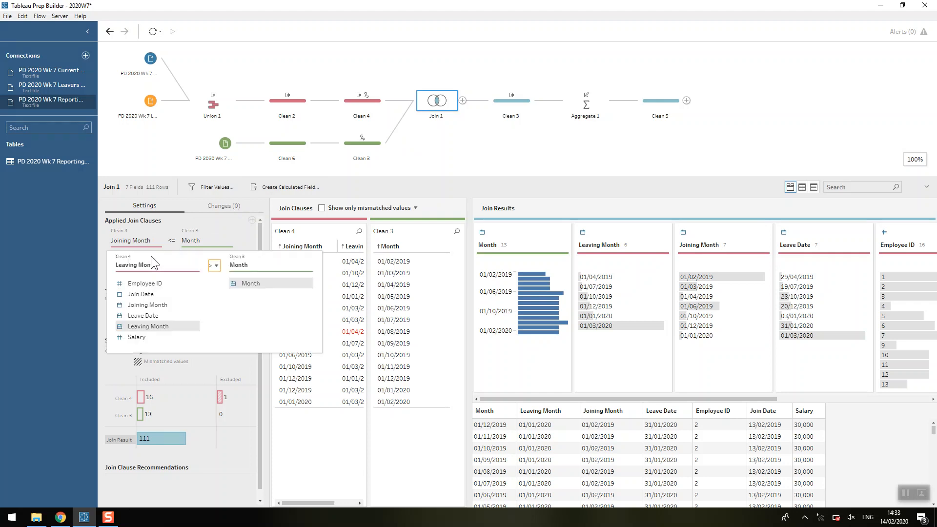
left_click(204, 226)
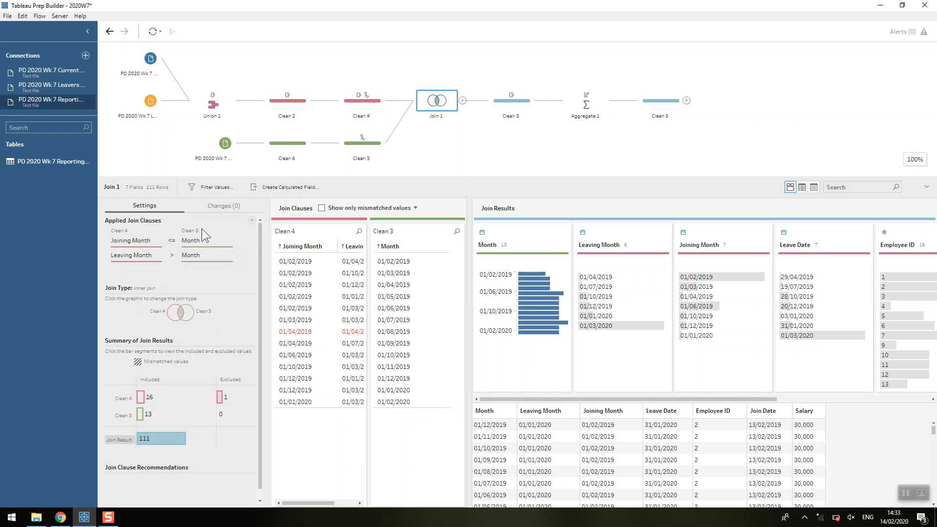
left_click(171, 256)
left_click(215, 265)
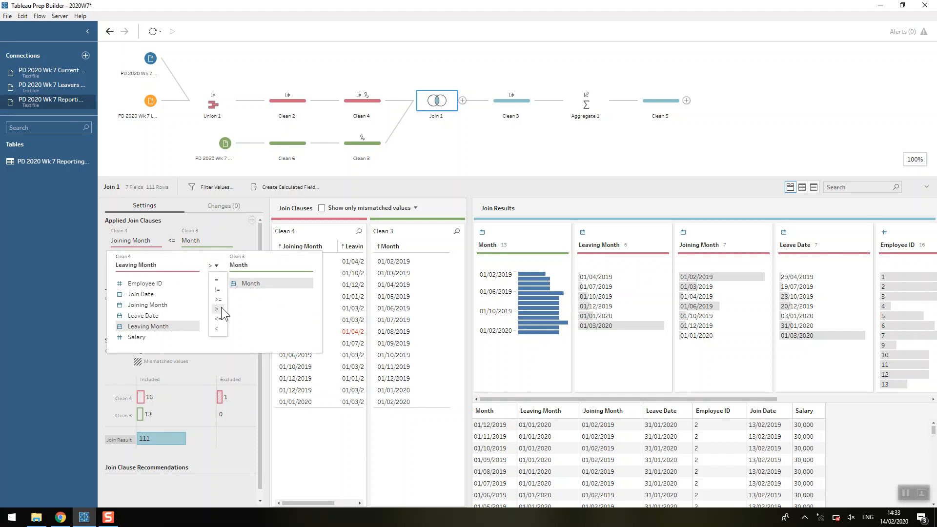
left_click(221, 308)
left_click(209, 224)
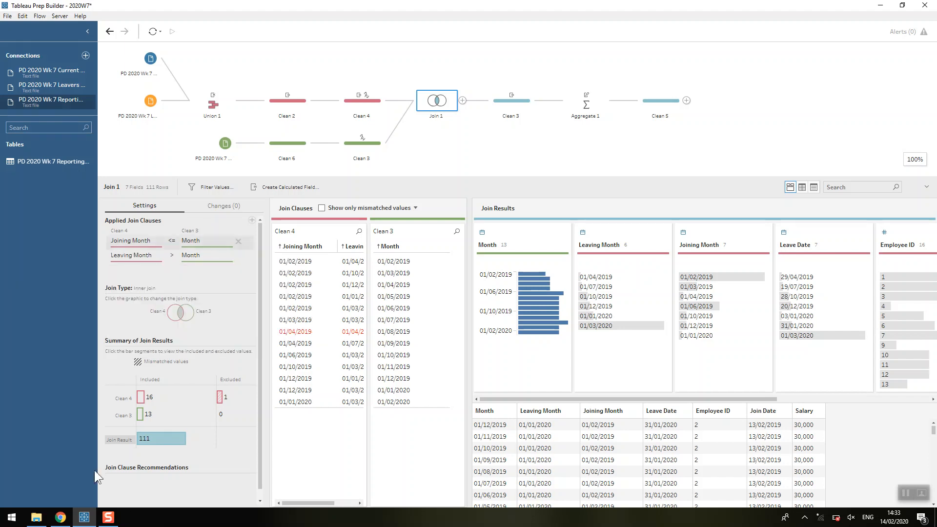
- Switch to the Preppin' Data 2020 Week 7 page in Chrome and read the requirement on employees leaving in that month
left_click(60, 517)
scroll(322, 412, "down", 1)
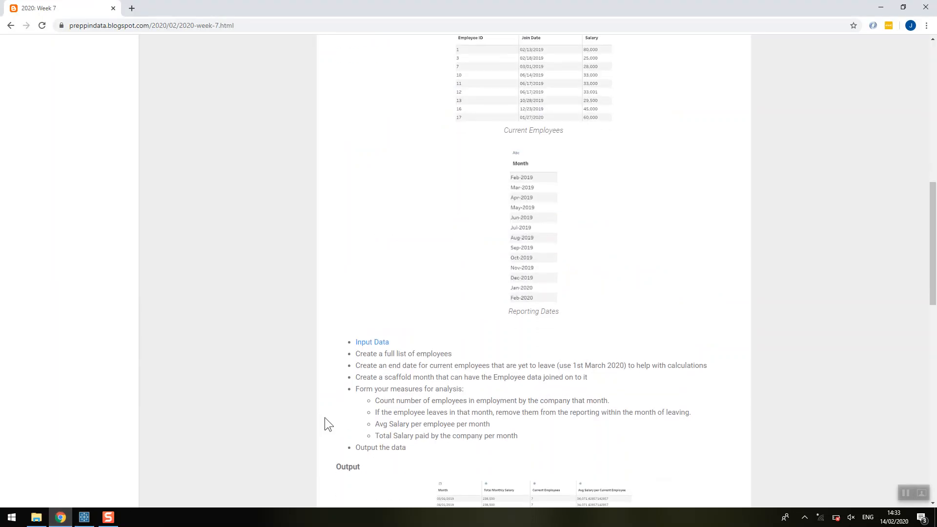
left_click_drag(379, 413, 492, 415)
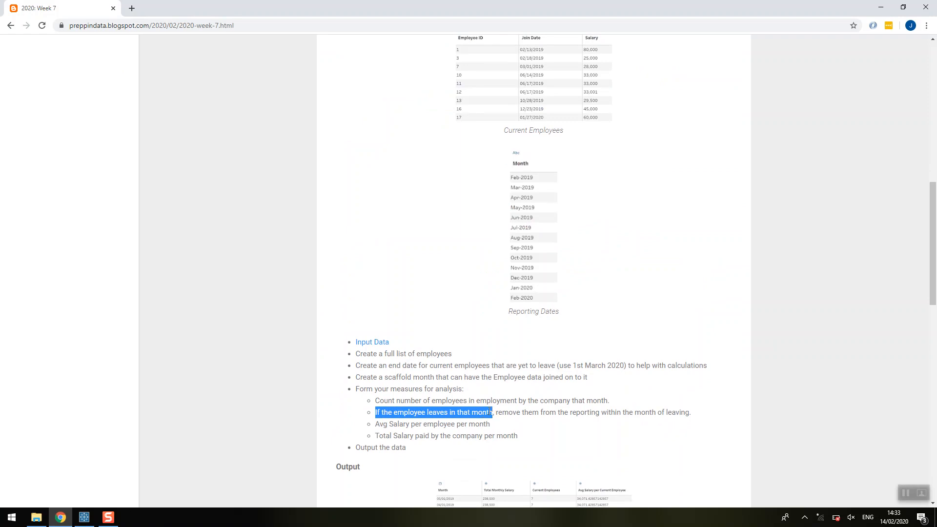
left_click(511, 414)
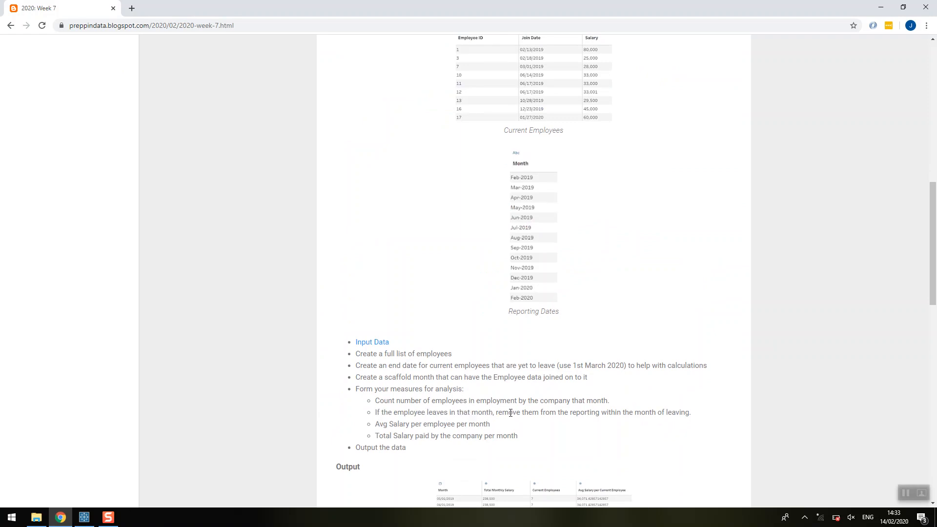
- Return to Tableau Prep Builder, check the Joining Month <= Month clause, and compare the row counts of Clean 4 and Join 1
left_click(87, 522)
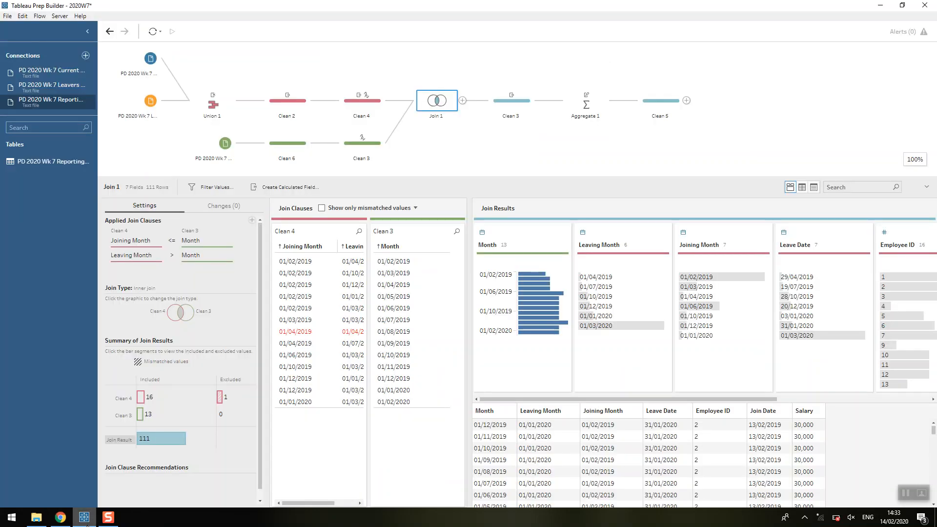
left_click(169, 242)
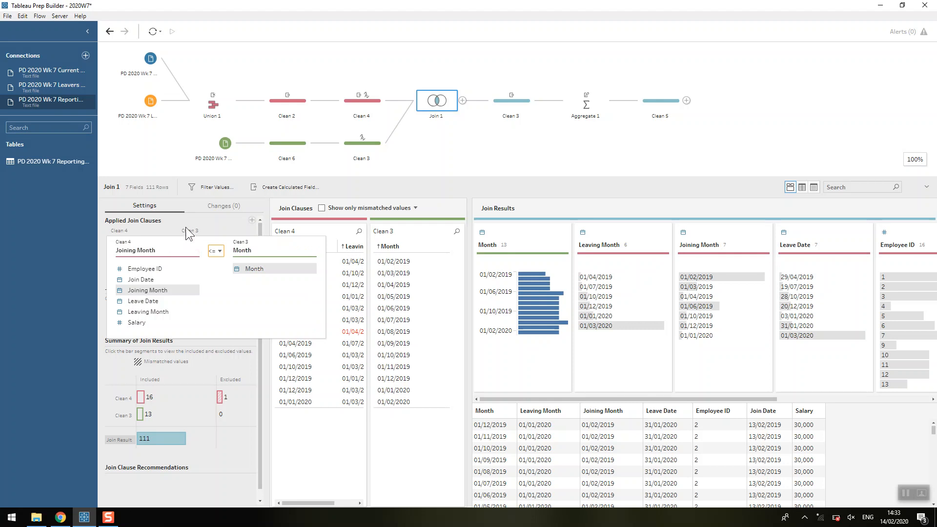
left_click(179, 227)
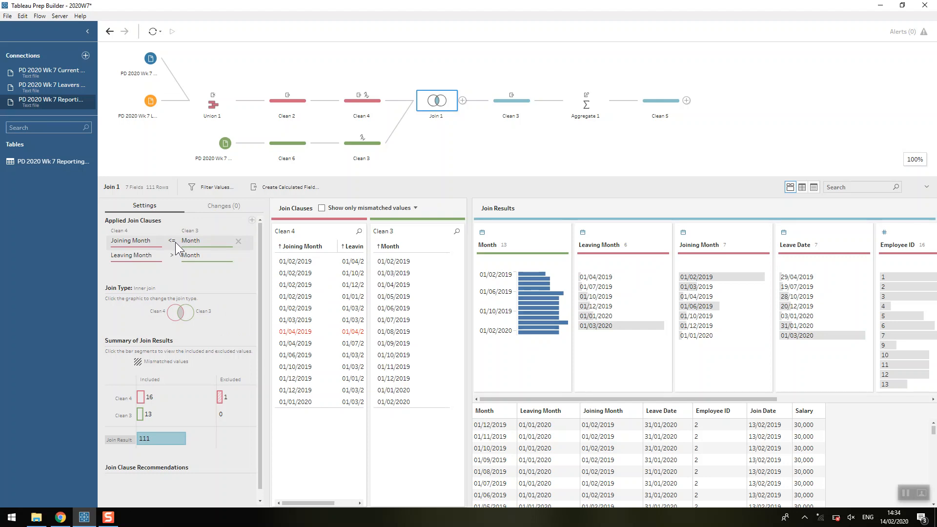
left_click(353, 110)
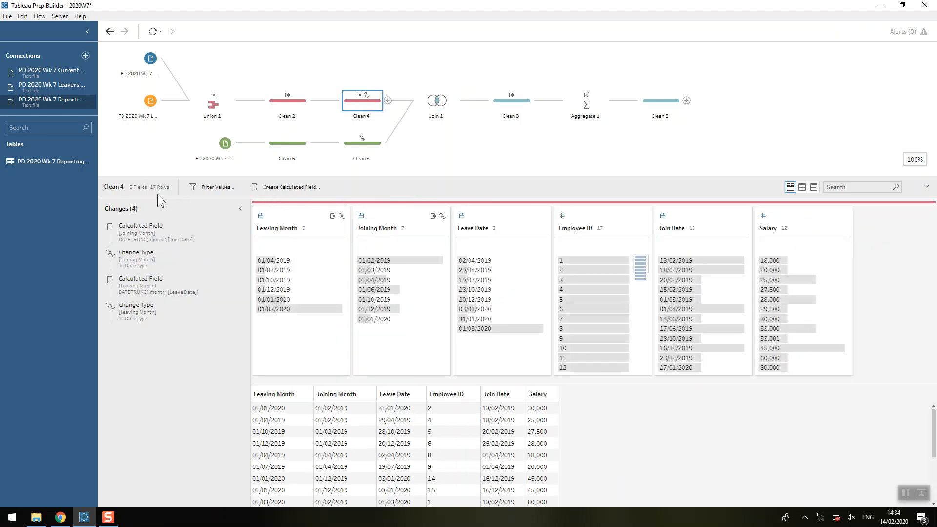
left_click(437, 101)
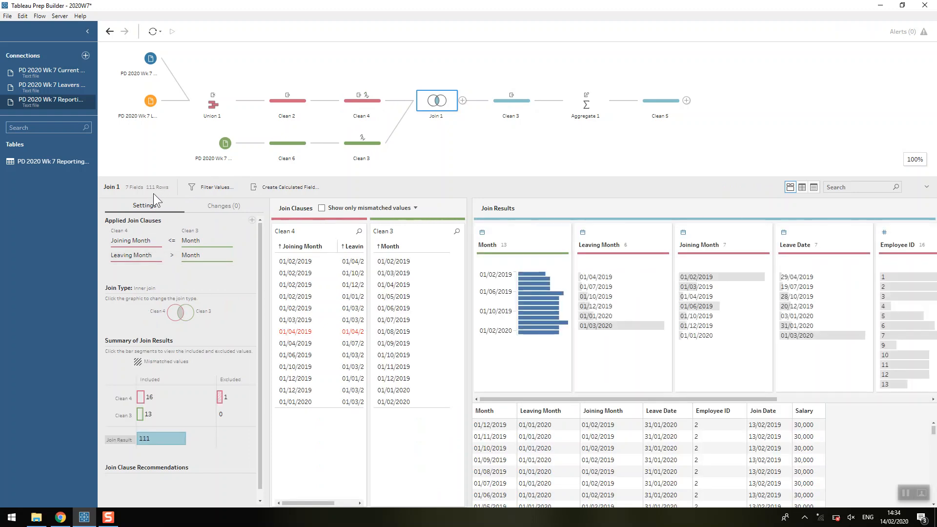
- Isolate Employee ID 4 in the Clean 3 step following the join and check its Month rows against the leave date
left_click(496, 100)
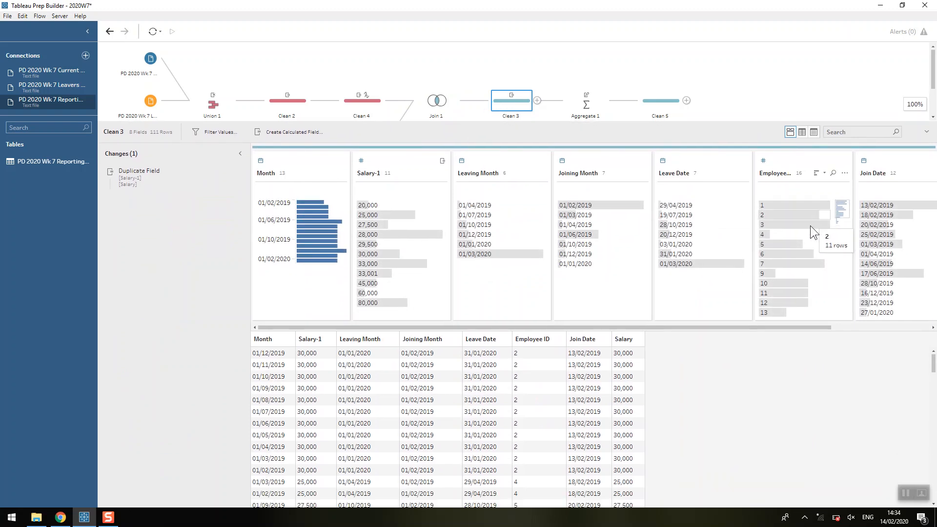
left_click(766, 233)
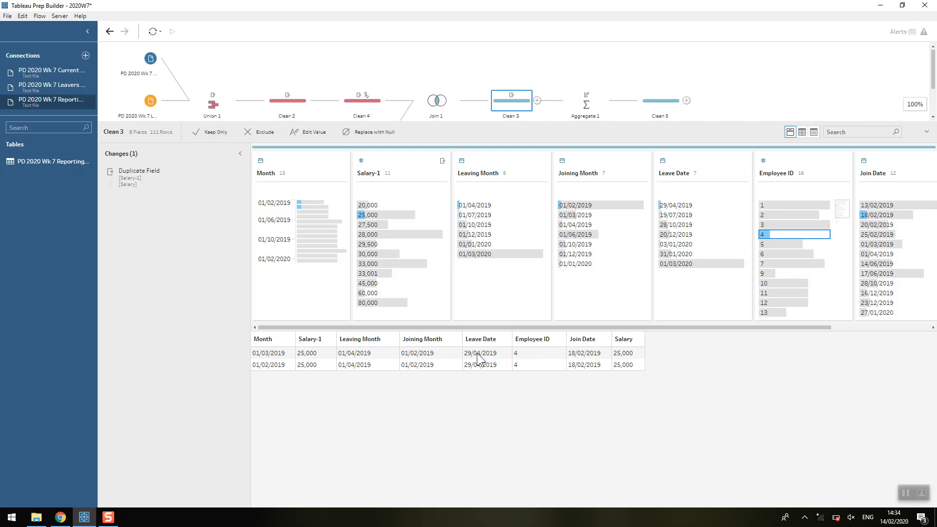
left_click(267, 367)
left_click(265, 354)
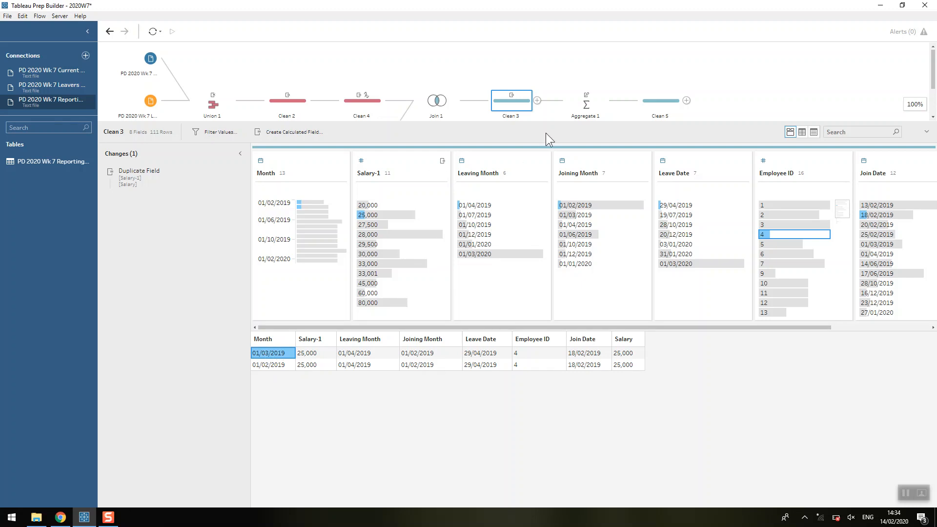
left_click_drag(547, 123, 541, 174)
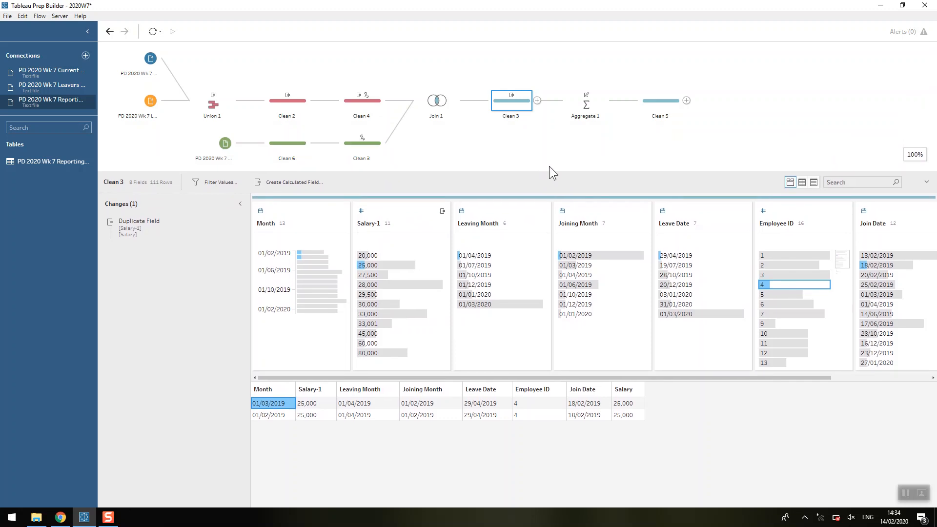
- Examine the Aggregate 1 measures and trace their duplicated Salary field back to the Clean 3 step following the join
left_click(589, 106)
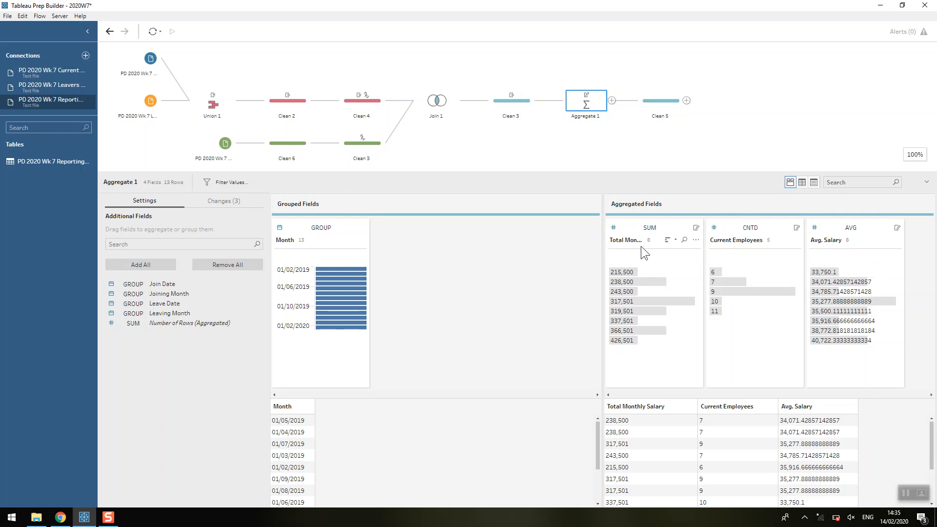
mouse_move(654, 330)
left_click(518, 99)
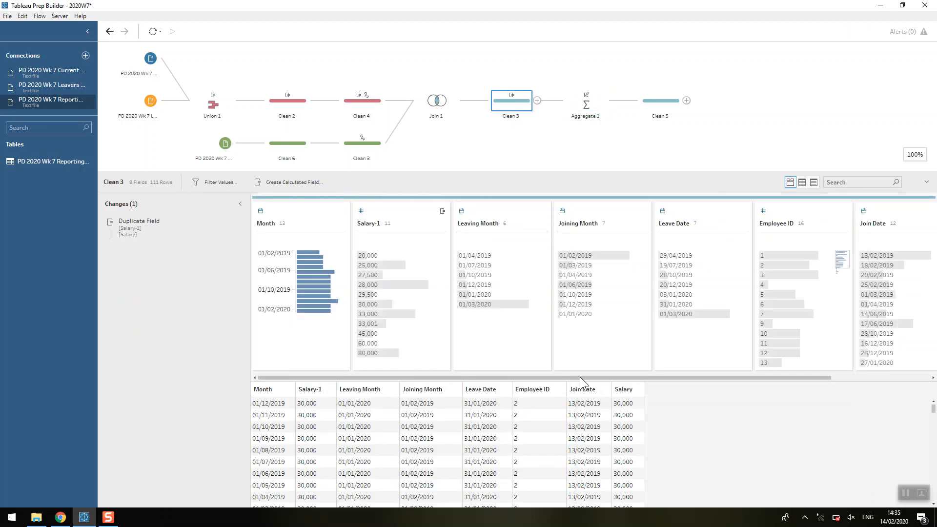
left_click_drag(583, 377, 705, 377)
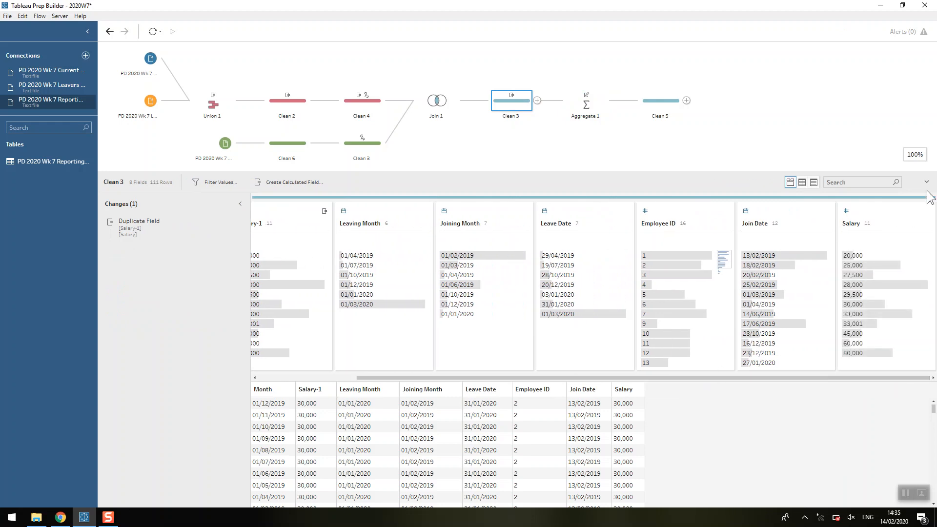
left_click(908, 207)
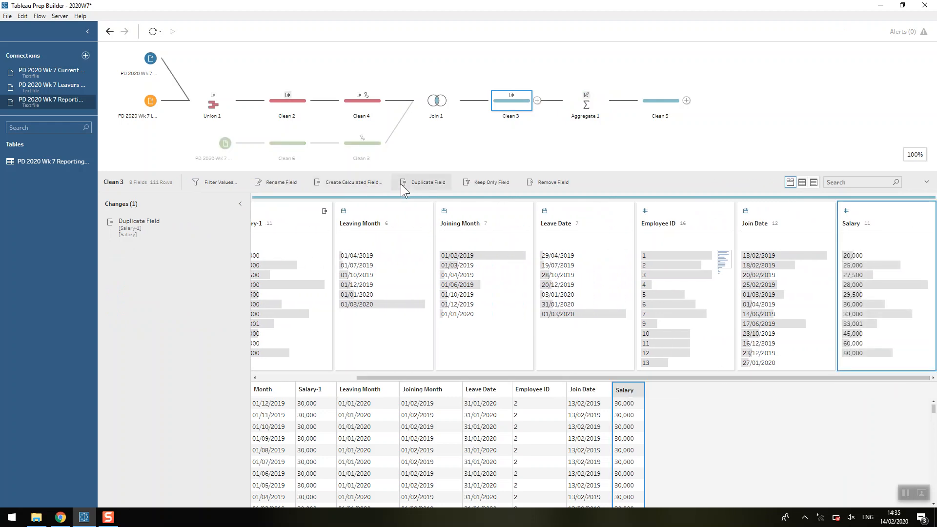
- Recheck the salary aggregations in Aggregate 1 and review the full monthly output table in the Clean 5 step
left_click(588, 106)
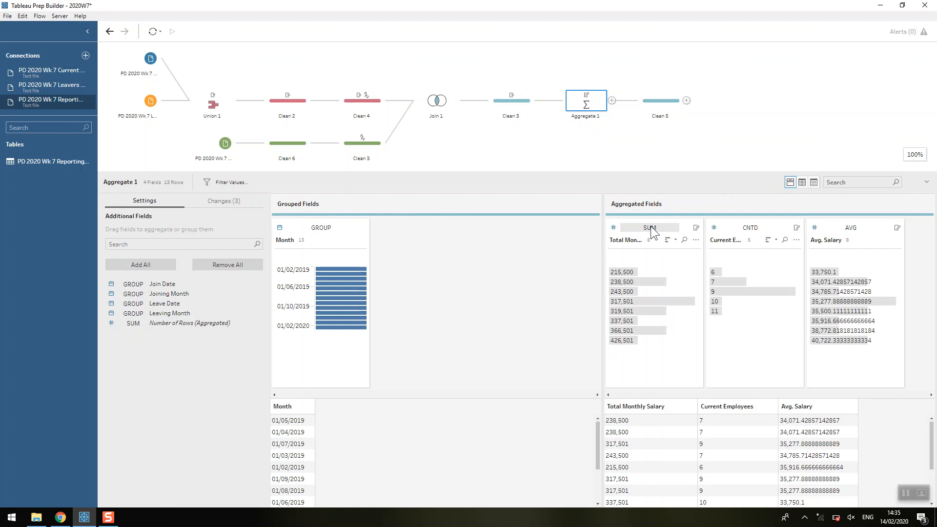
left_click(661, 100)
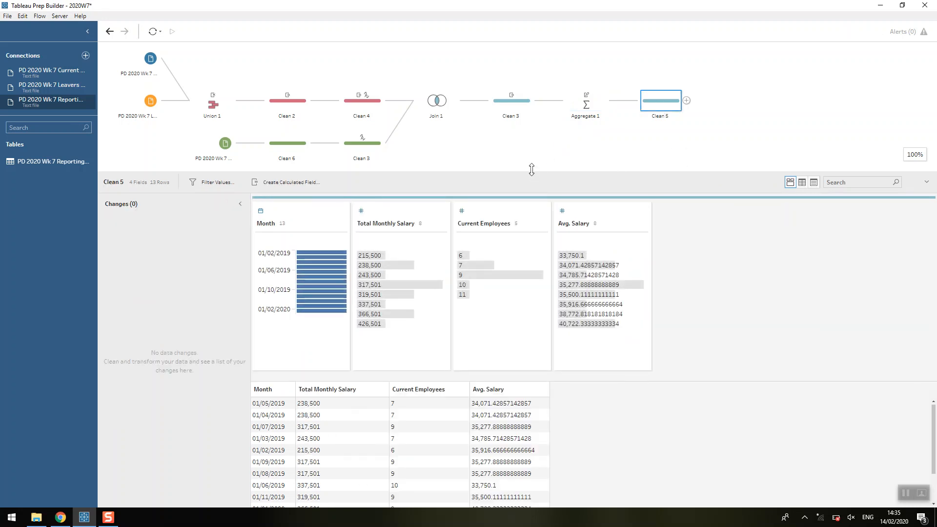
left_click_drag(532, 174, 532, 117)
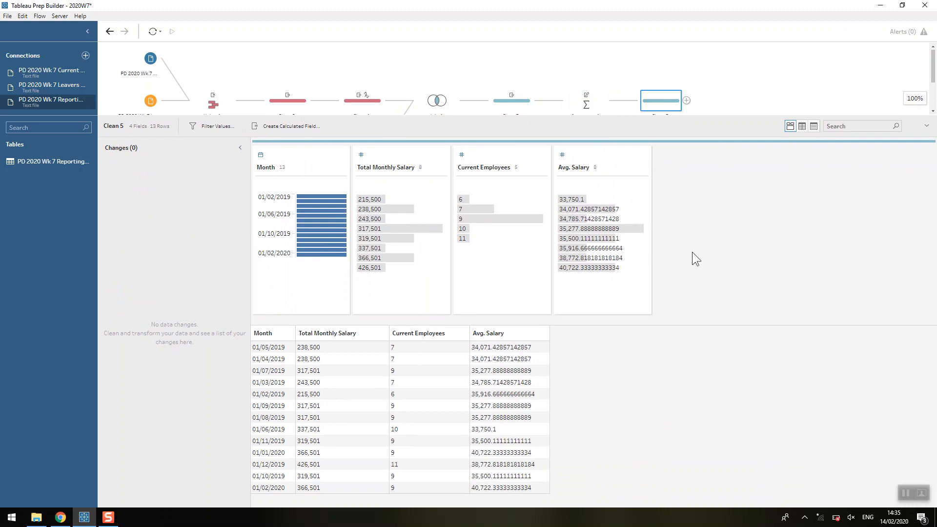